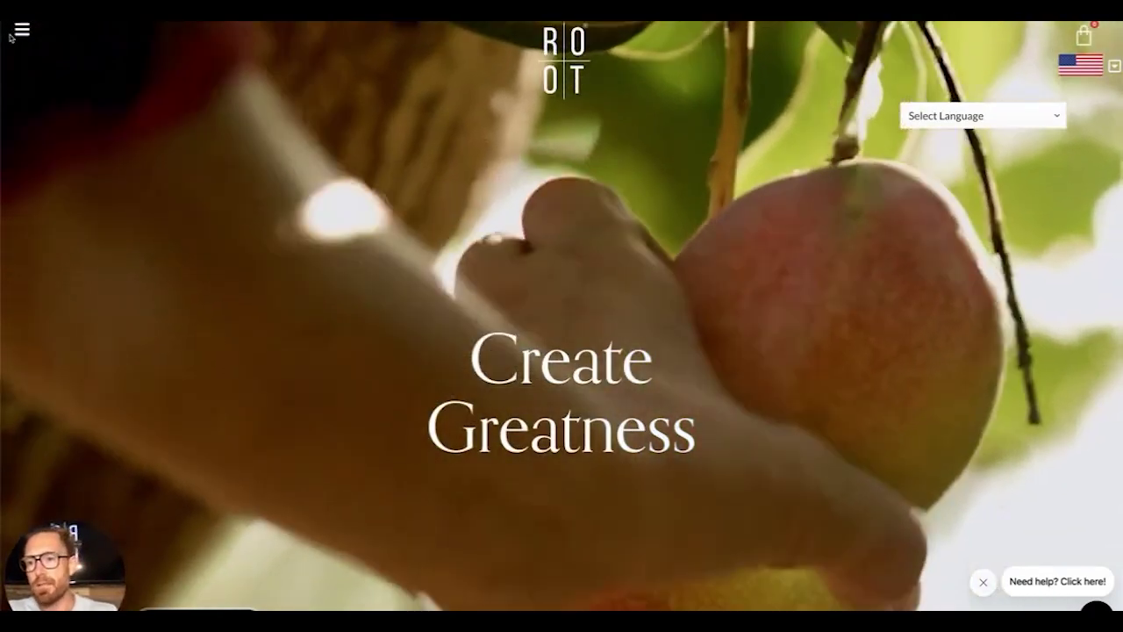
- Go to MyAccount and open the ROOT Prime page showing the Not Active status
left_click(21, 33)
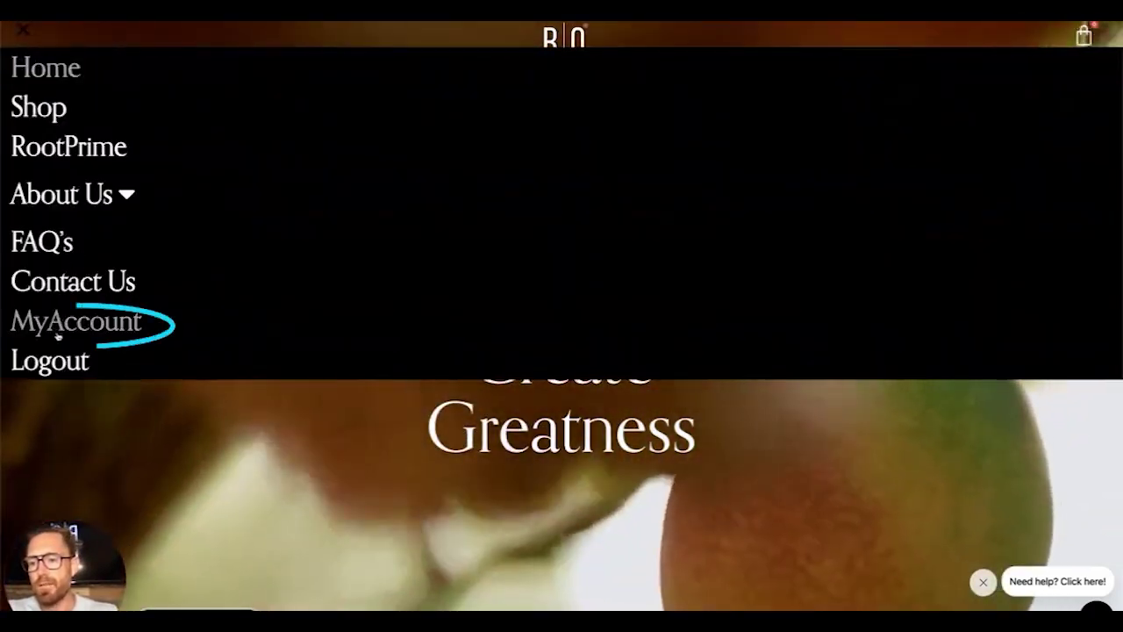
left_click(56, 325)
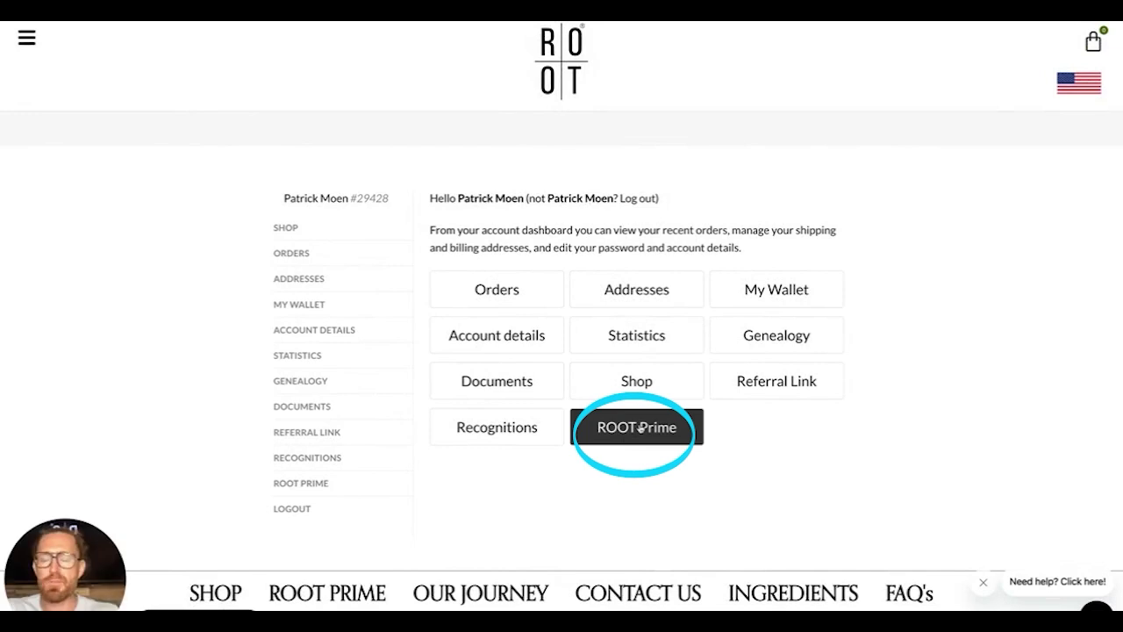
left_click(639, 428)
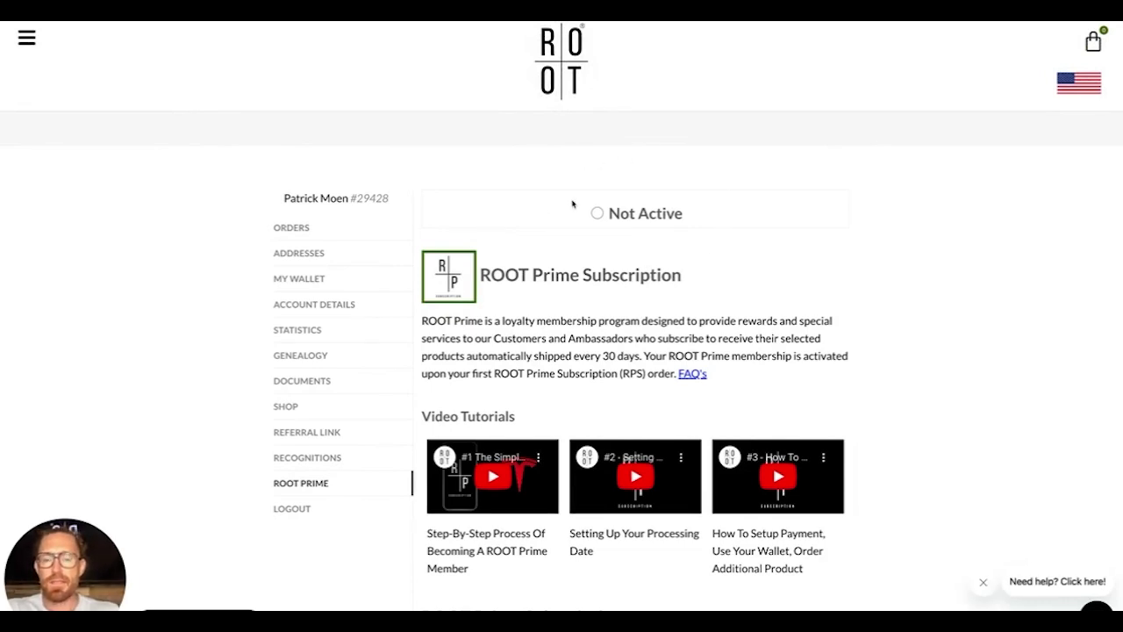
scroll(906, 285, "down", 1)
scroll(906, 284, "down", 3)
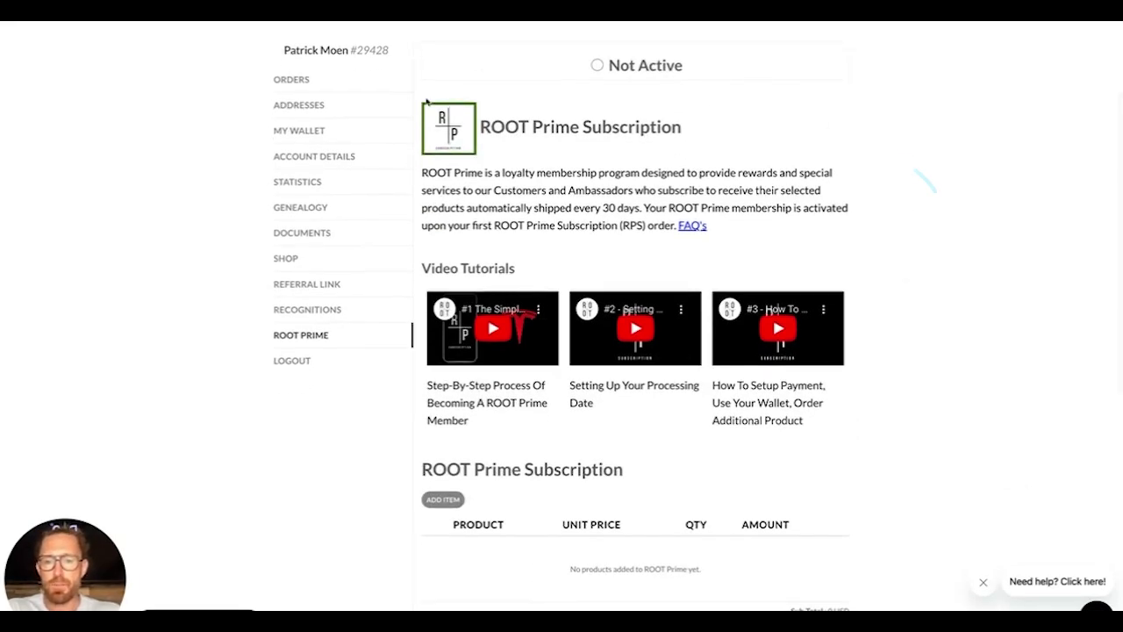
scroll(918, 233, "down", 1)
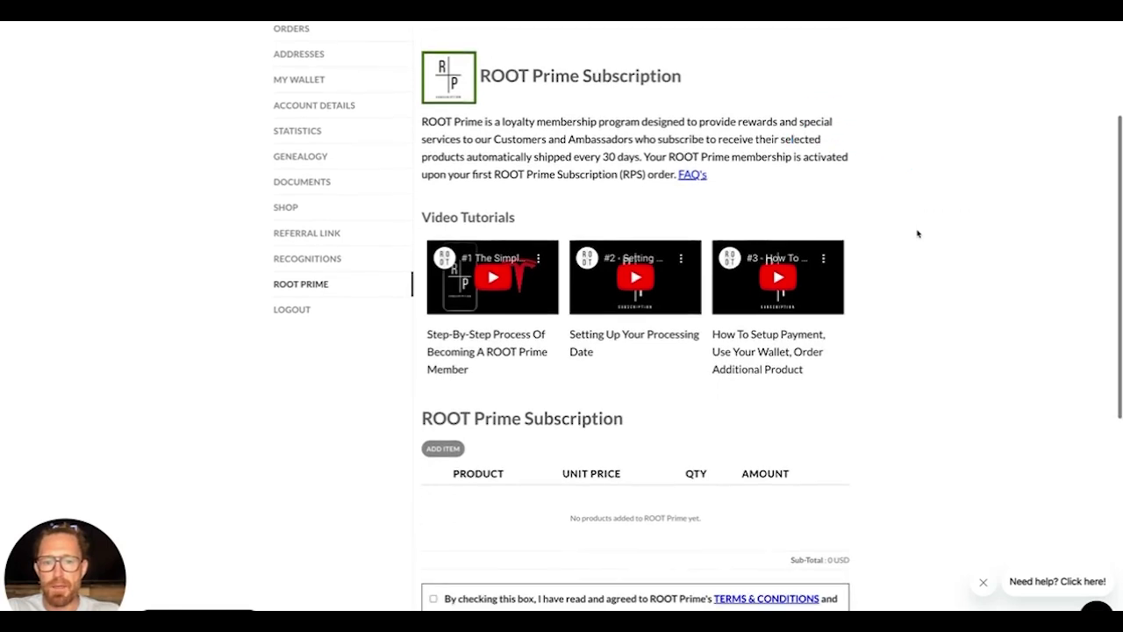
scroll(884, 226, "down", 3)
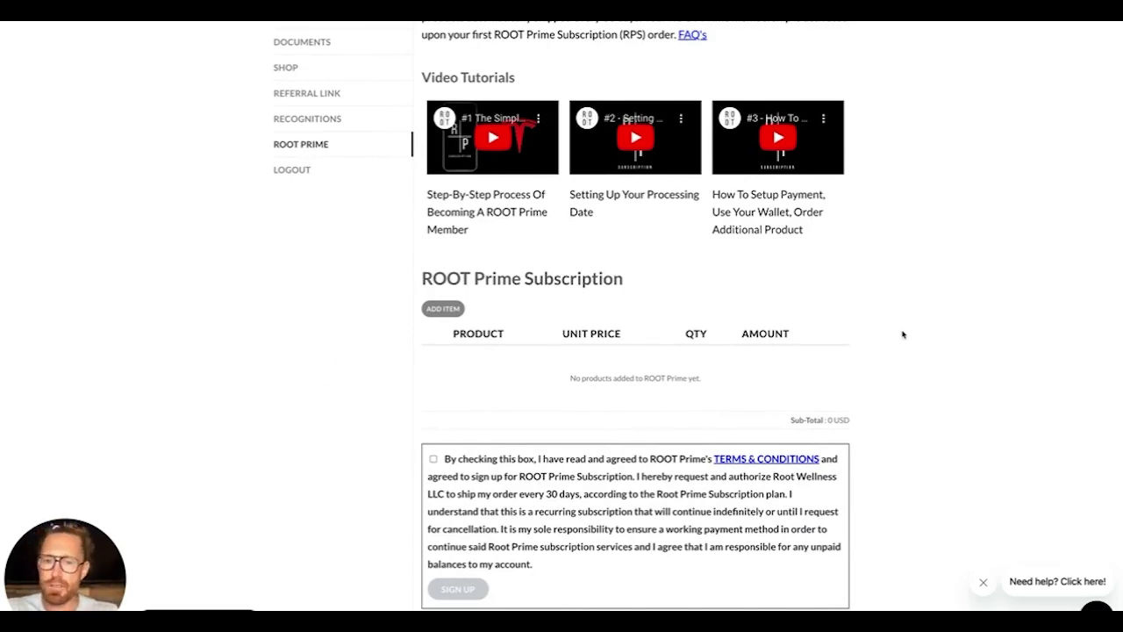
scroll(903, 331, "up", 2)
scroll(903, 333, "down", 5)
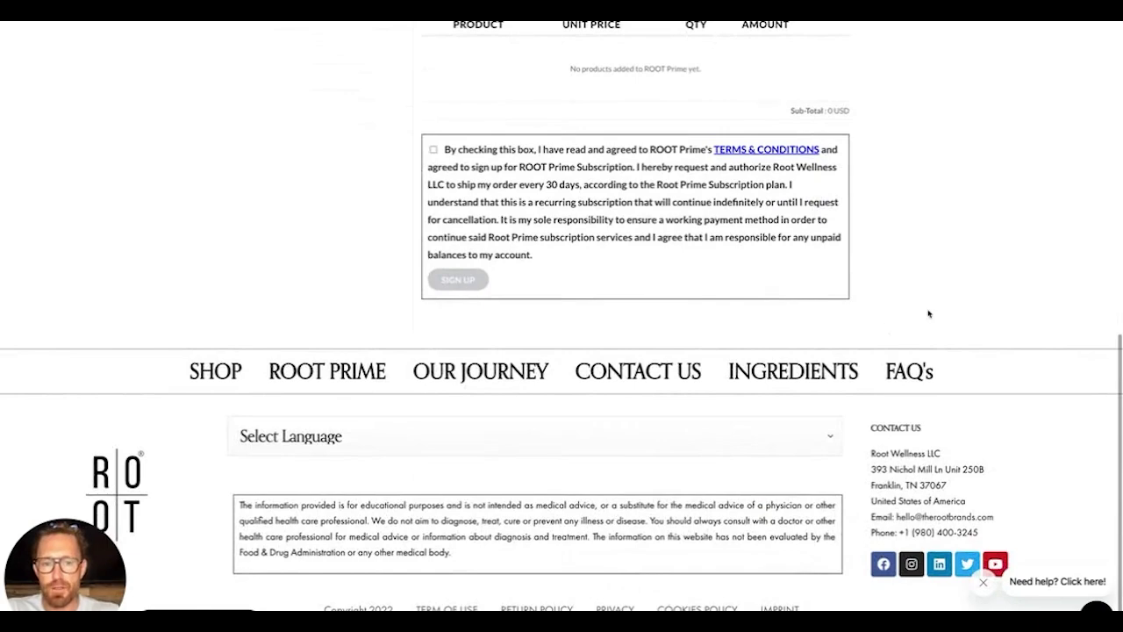
scroll(928, 313, "up", 8)
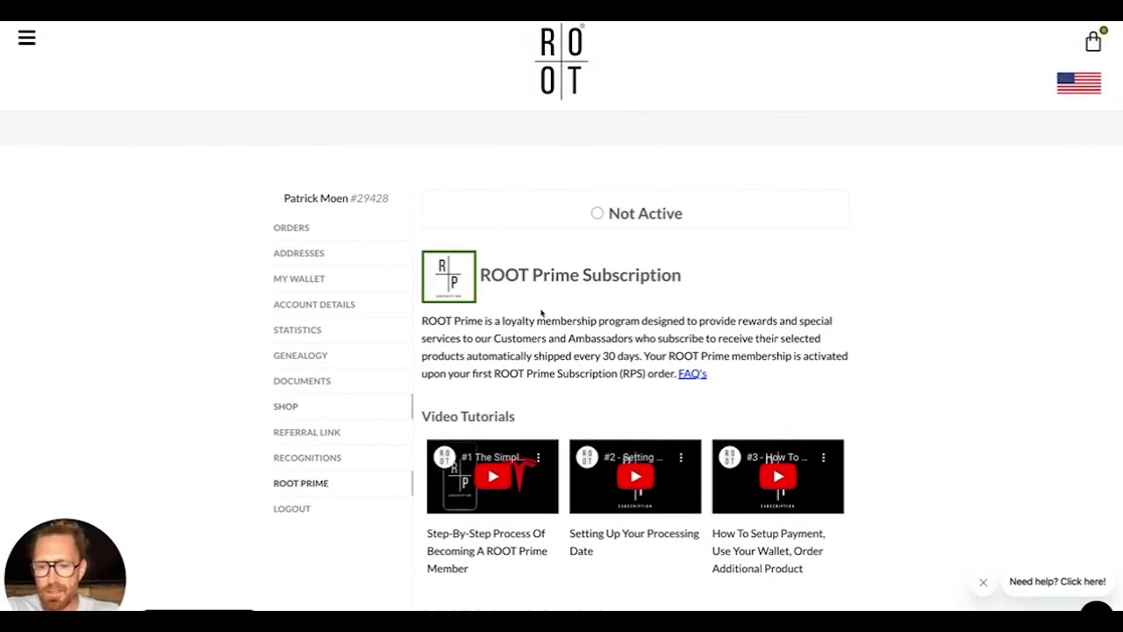
scroll(292, 405, "down", 1)
scroll(461, 325, "down", 5)
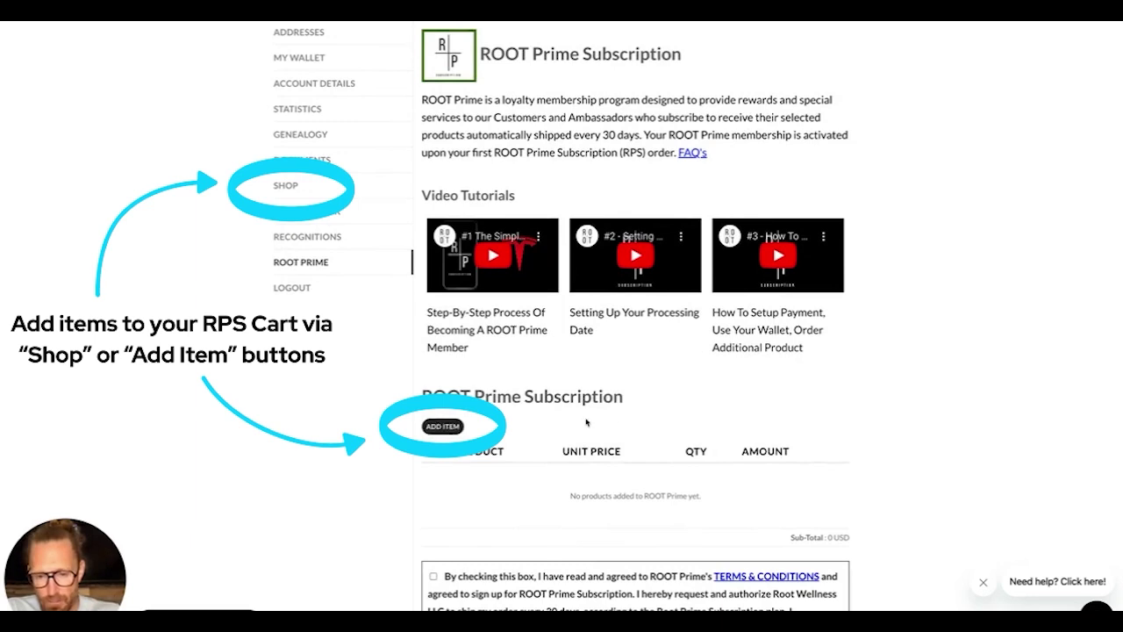
scroll(637, 419, "up", 2)
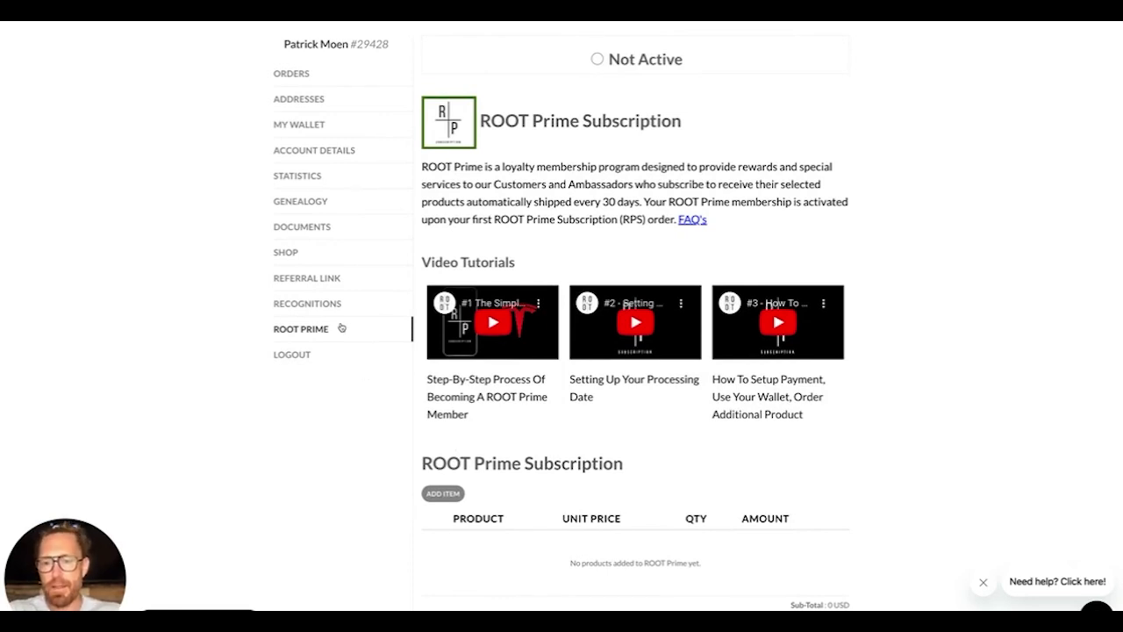
- Leave for the shop and add the $212.00 Trinity Pack to the RPS cart
left_click(288, 253)
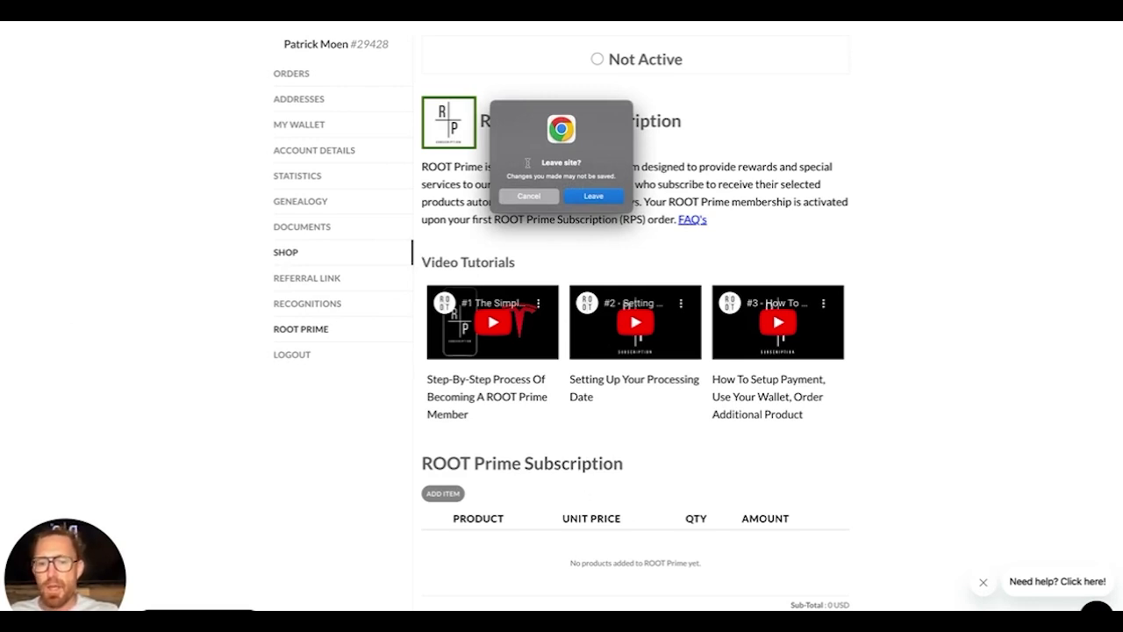
left_click(594, 195)
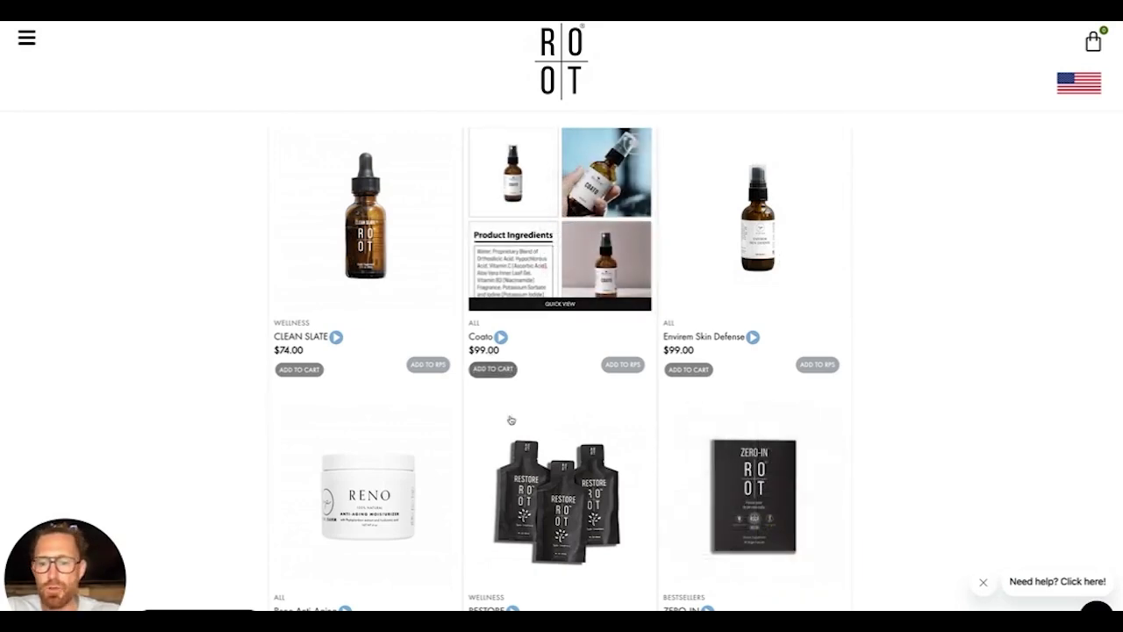
scroll(518, 417, "down", 2)
scroll(518, 418, "down", 6)
scroll(421, 293, "up", 1)
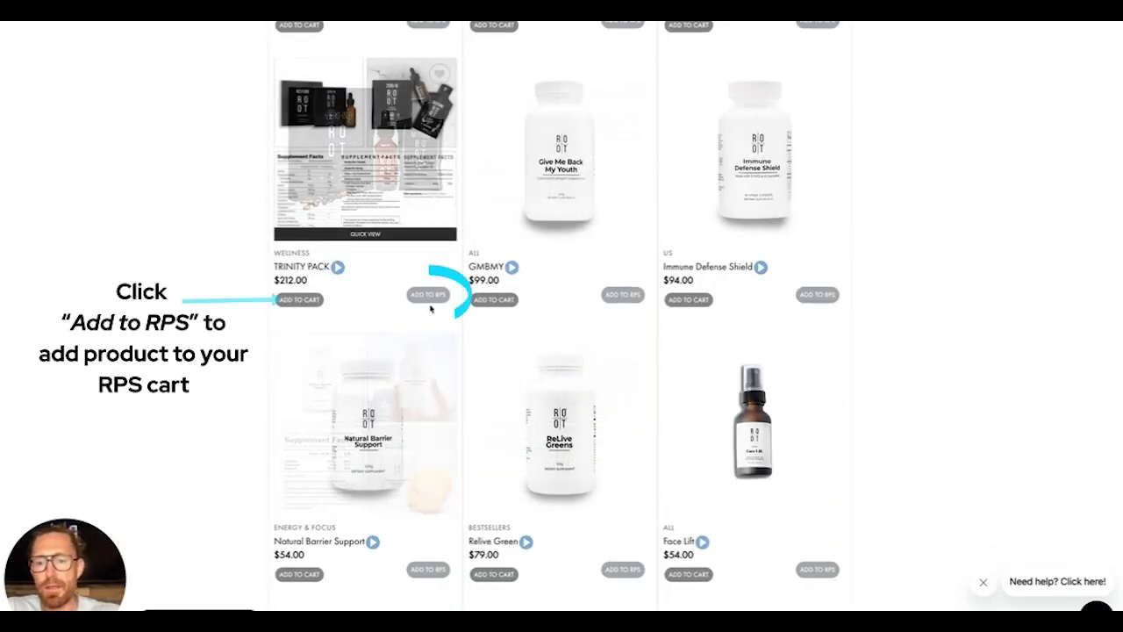
left_click(428, 295)
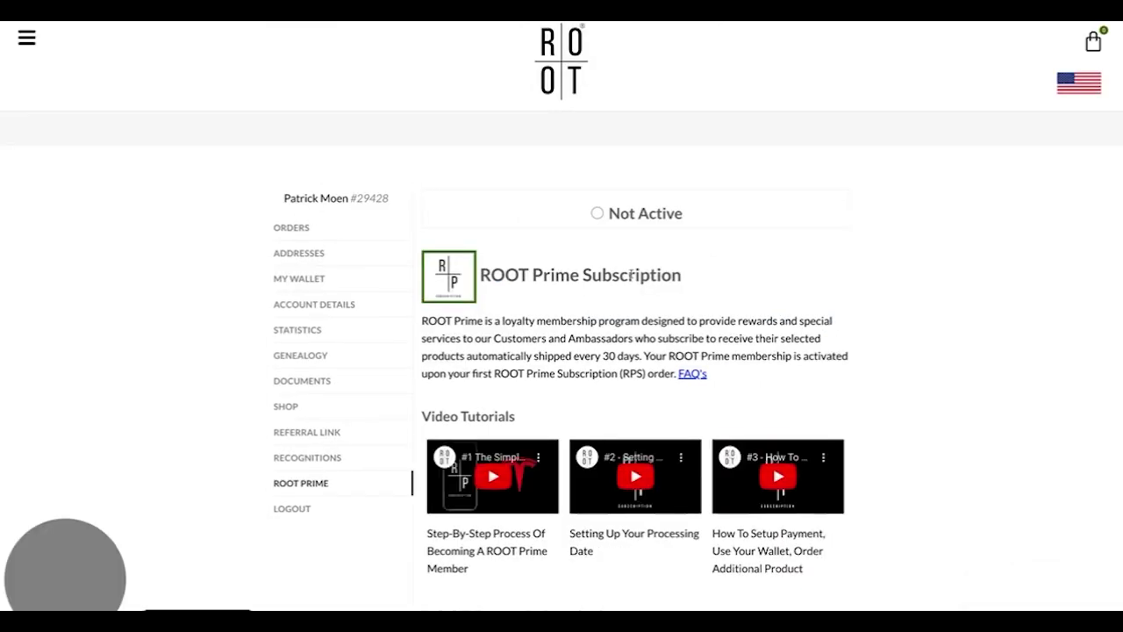
scroll(876, 238, "down", 4)
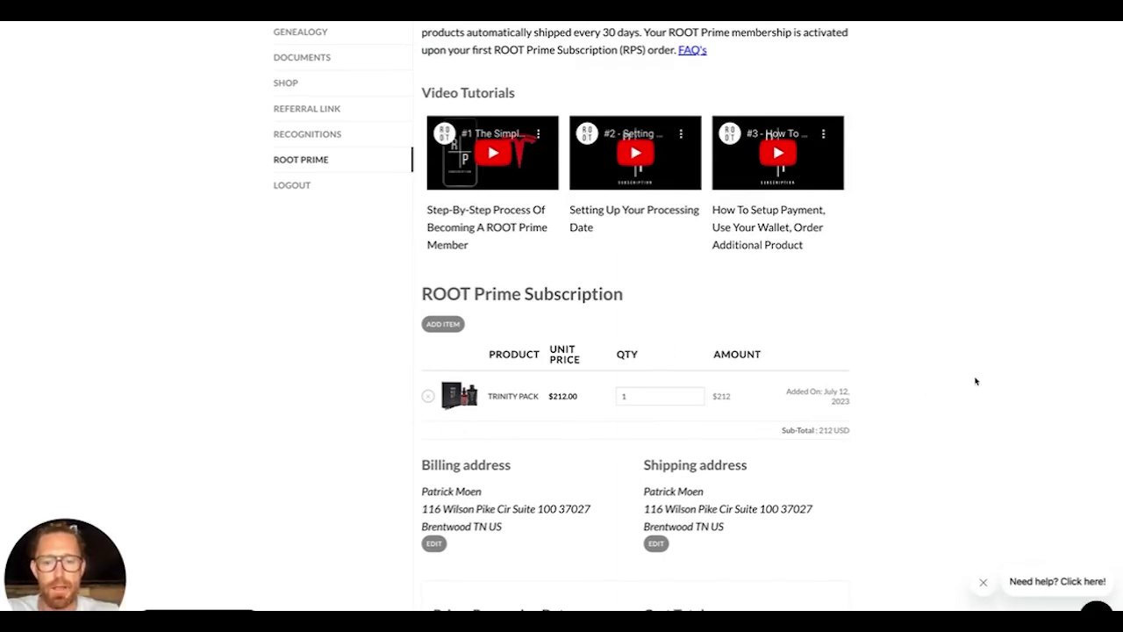
scroll(975, 381, "down", 1)
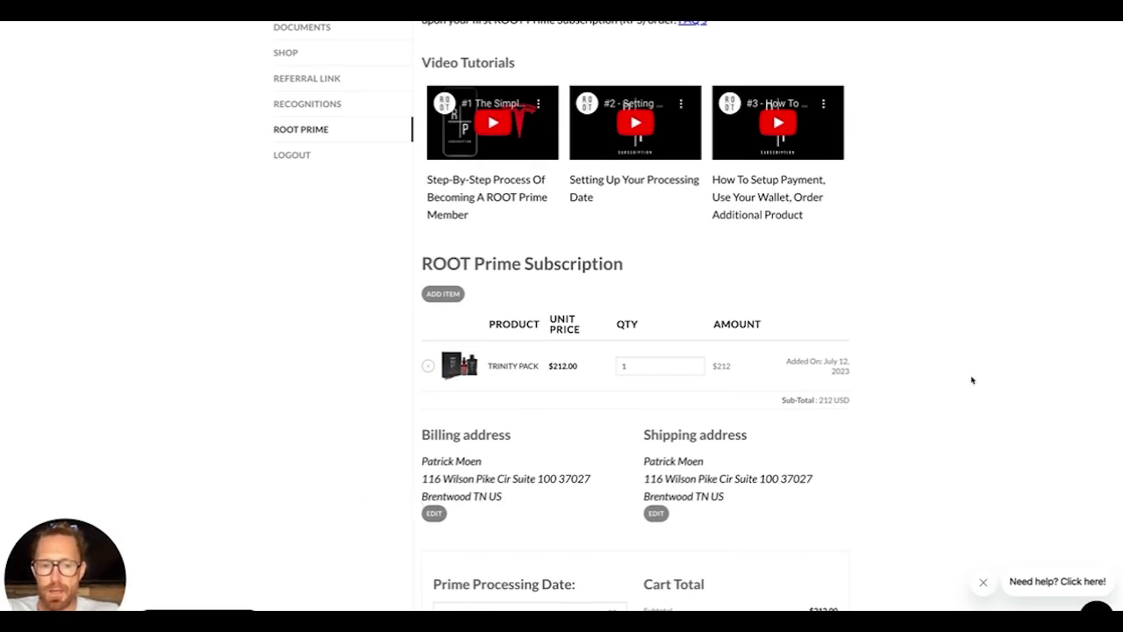
scroll(960, 326, "down", 1)
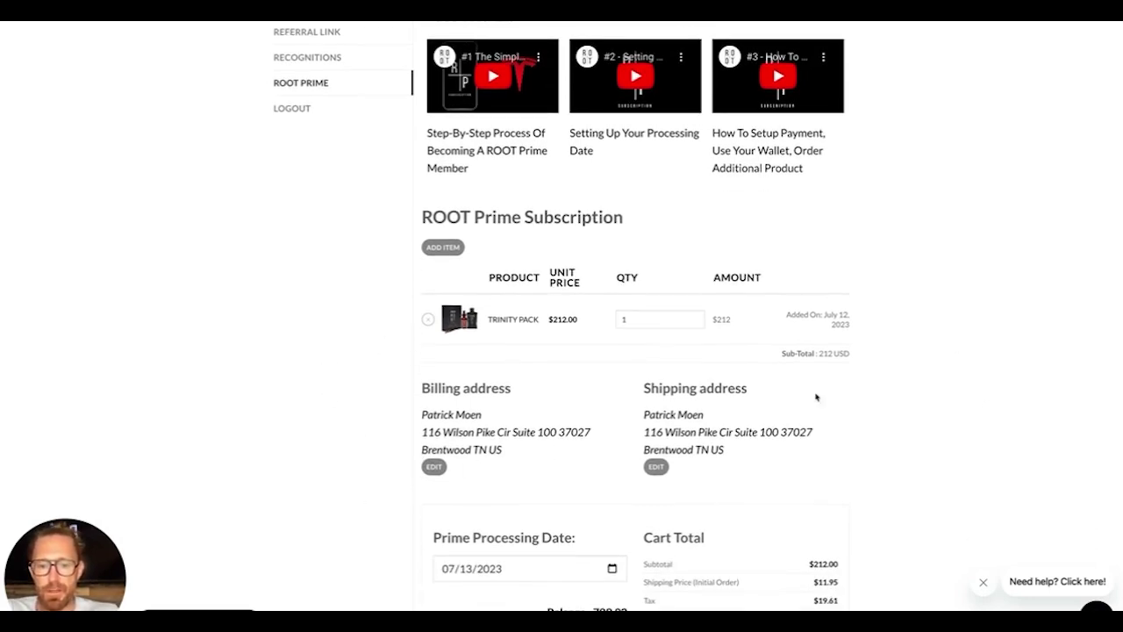
scroll(996, 283, "down", 2)
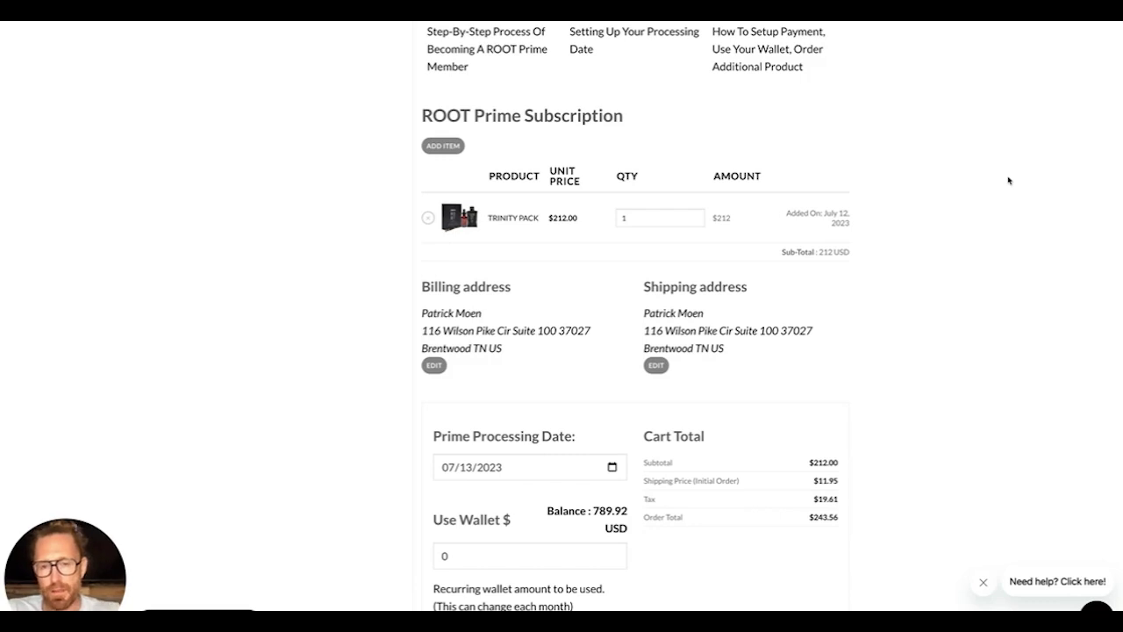
scroll(1008, 180, "down", 2)
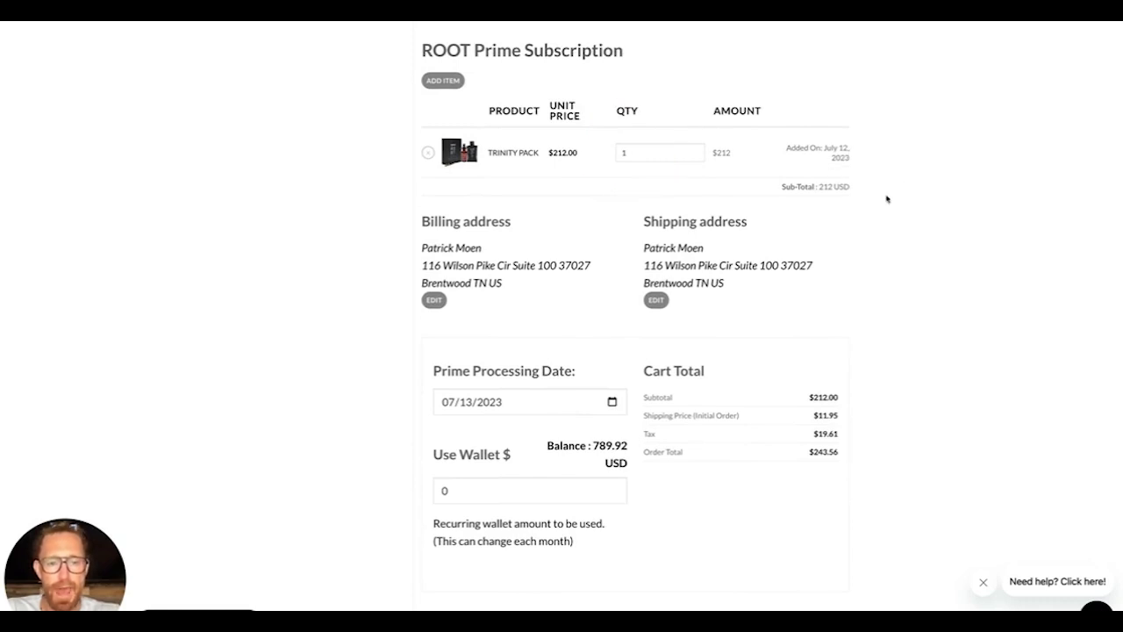
scroll(843, 204, "down", 2)
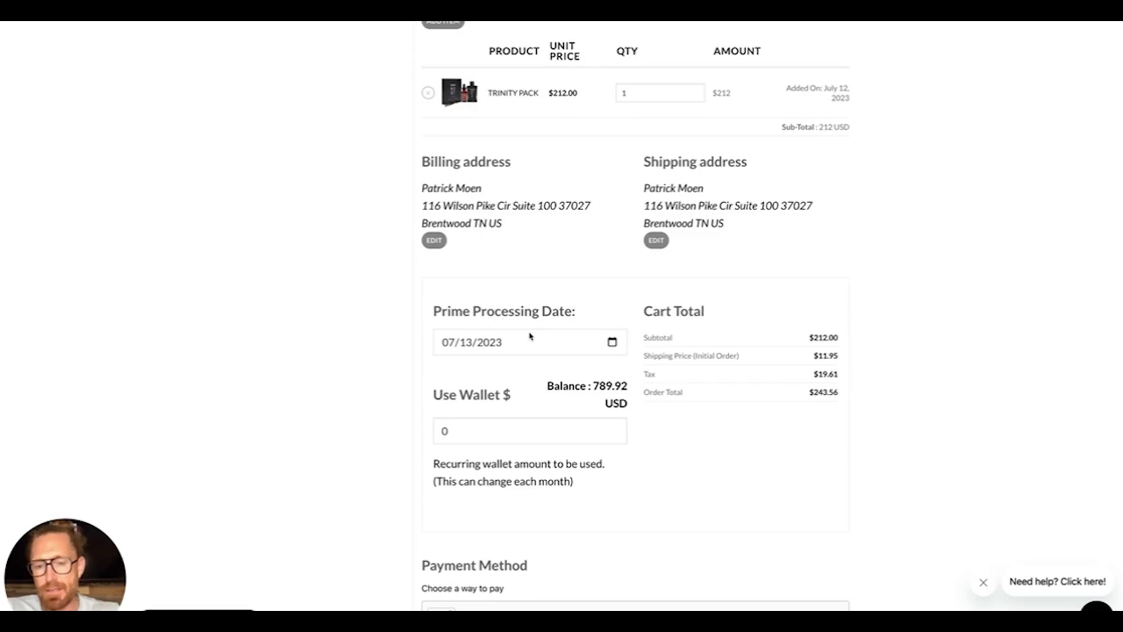
left_click(575, 343)
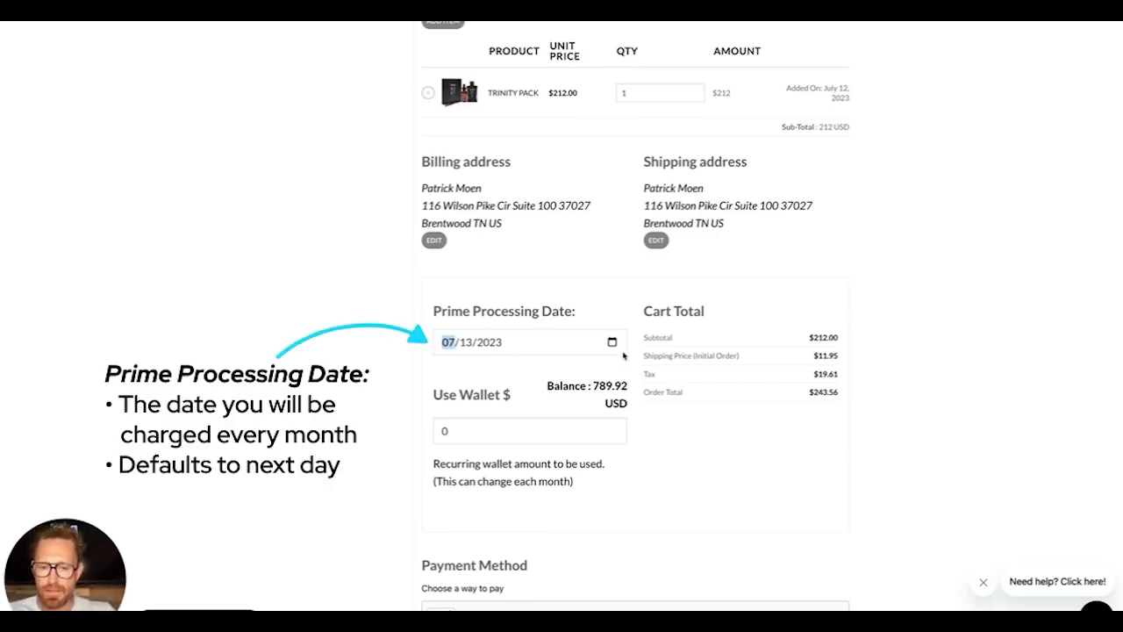
left_click(612, 343)
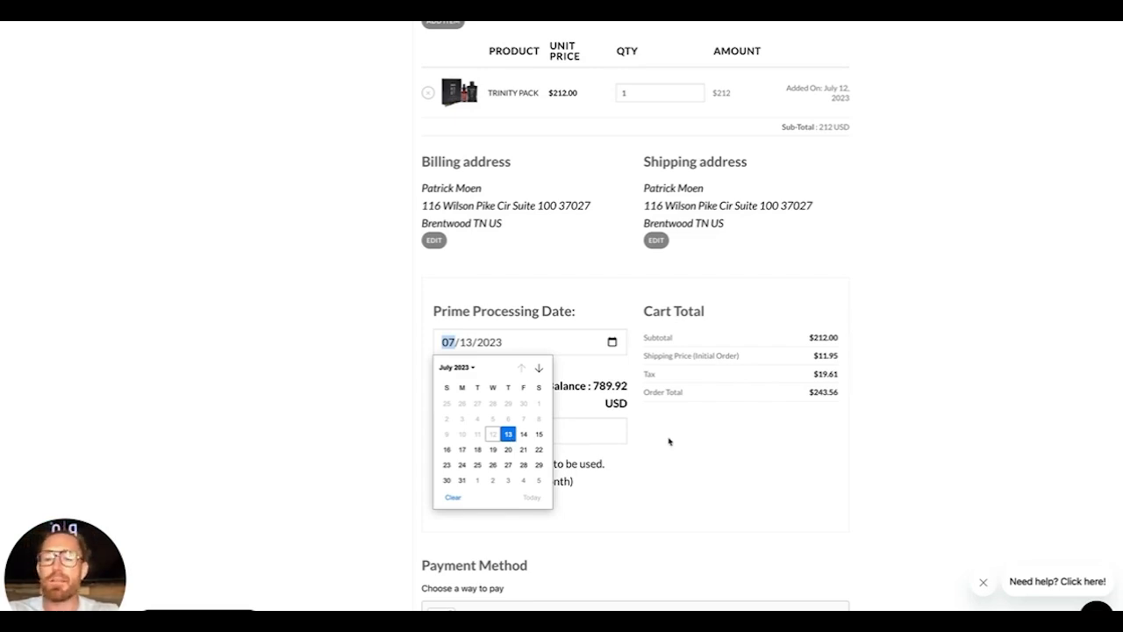
left_click(708, 444)
scroll(945, 412, "down", 2)
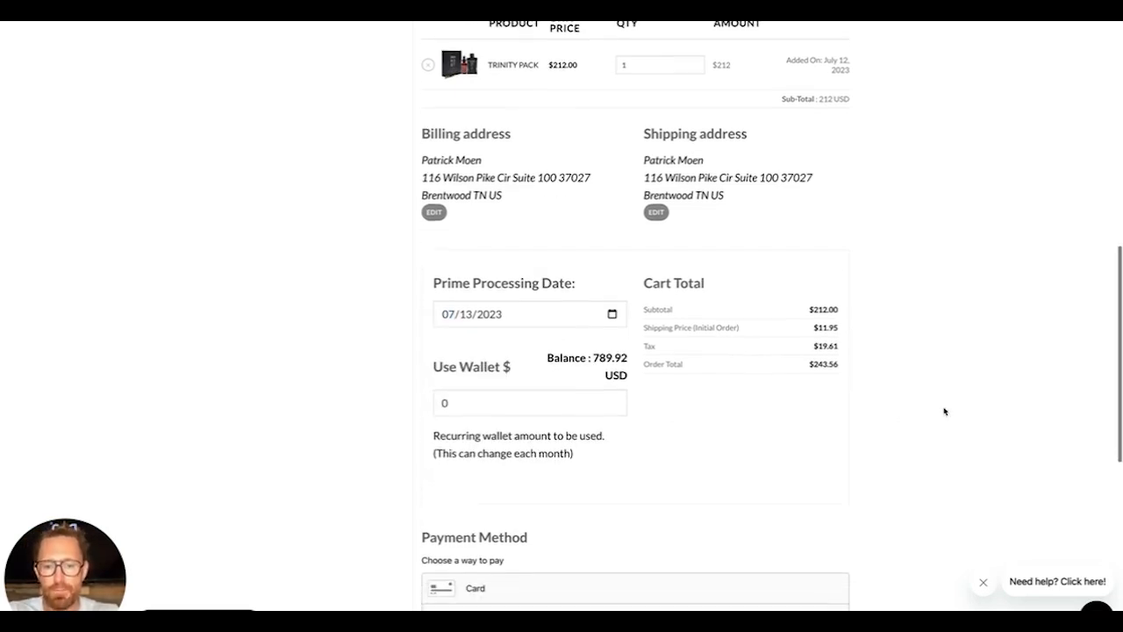
scroll(667, 430, "down", 2)
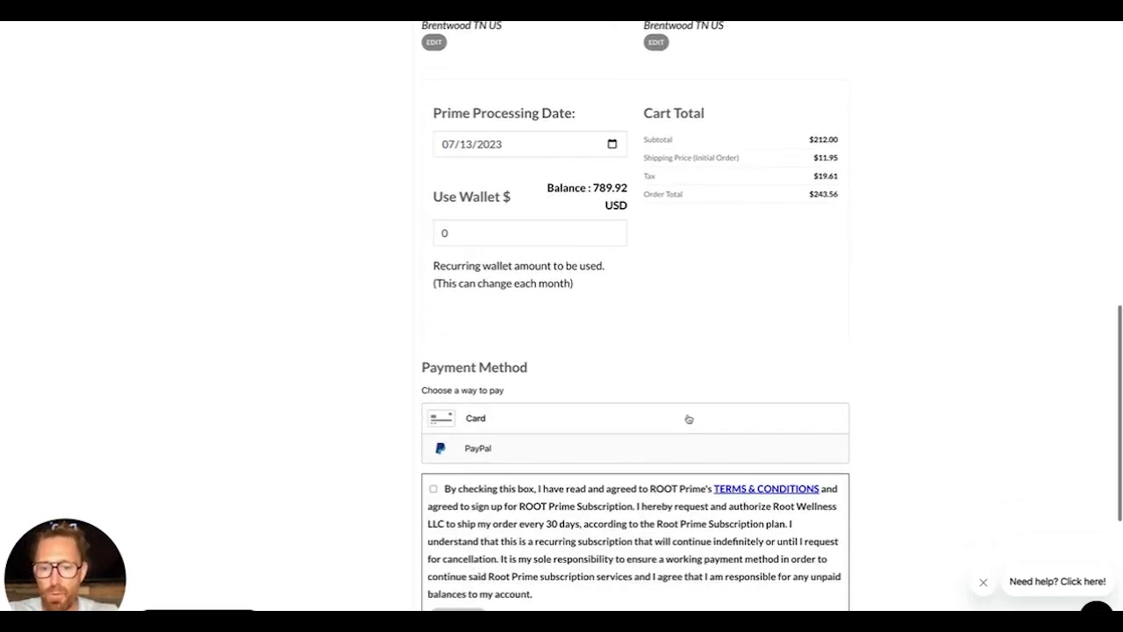
- Select Card as the payment method and autofill the card details from 1Password
left_click(538, 418)
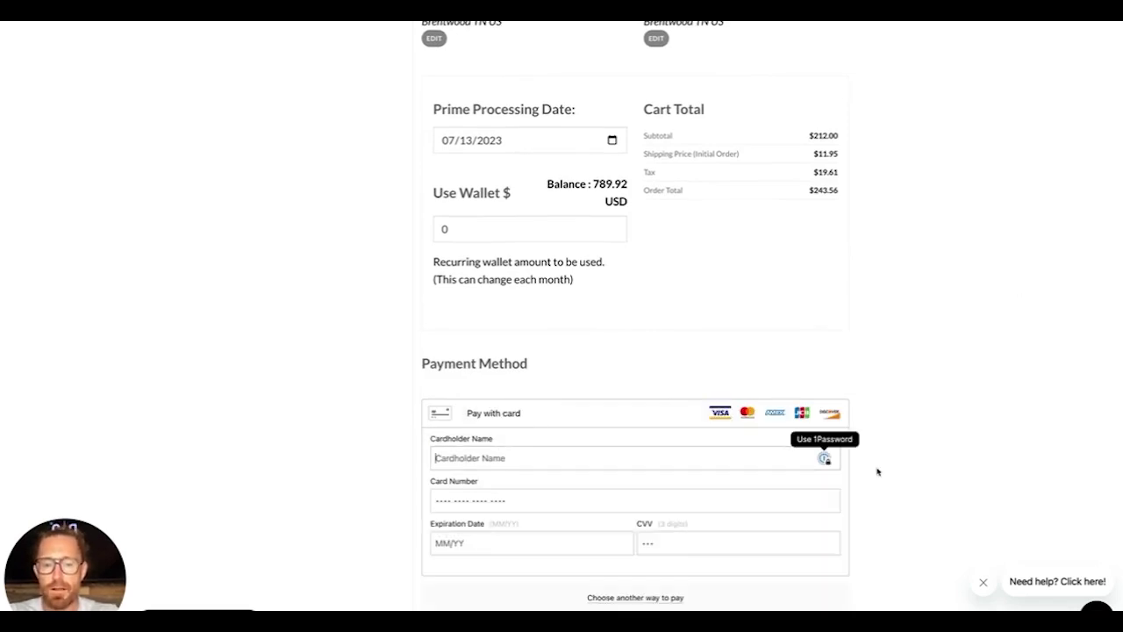
key("super+backslash")
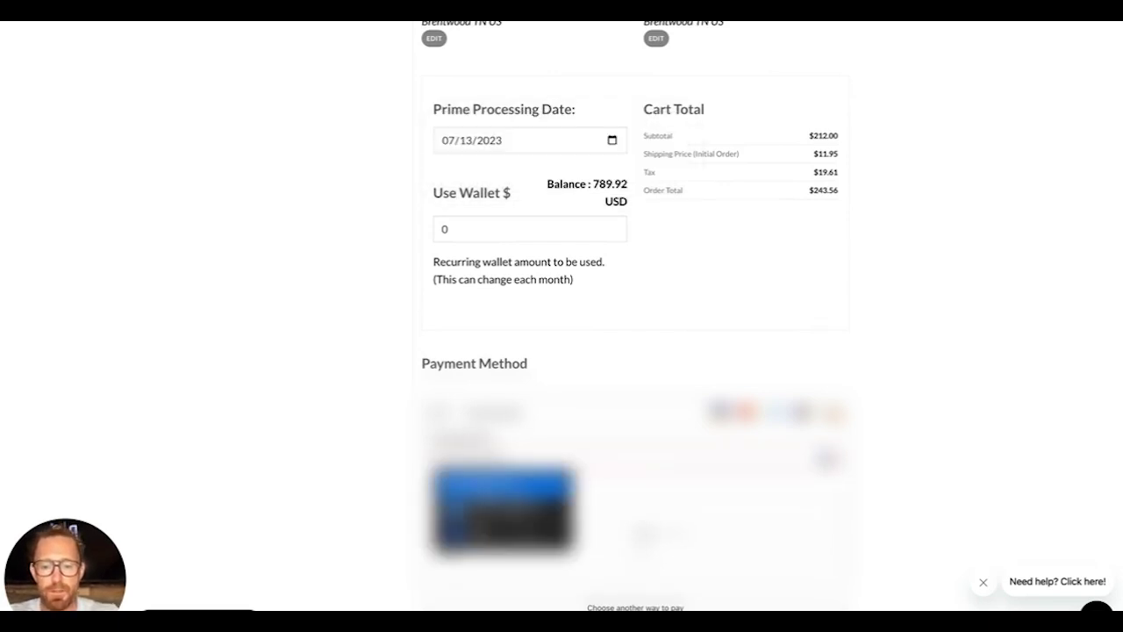
key("Return")
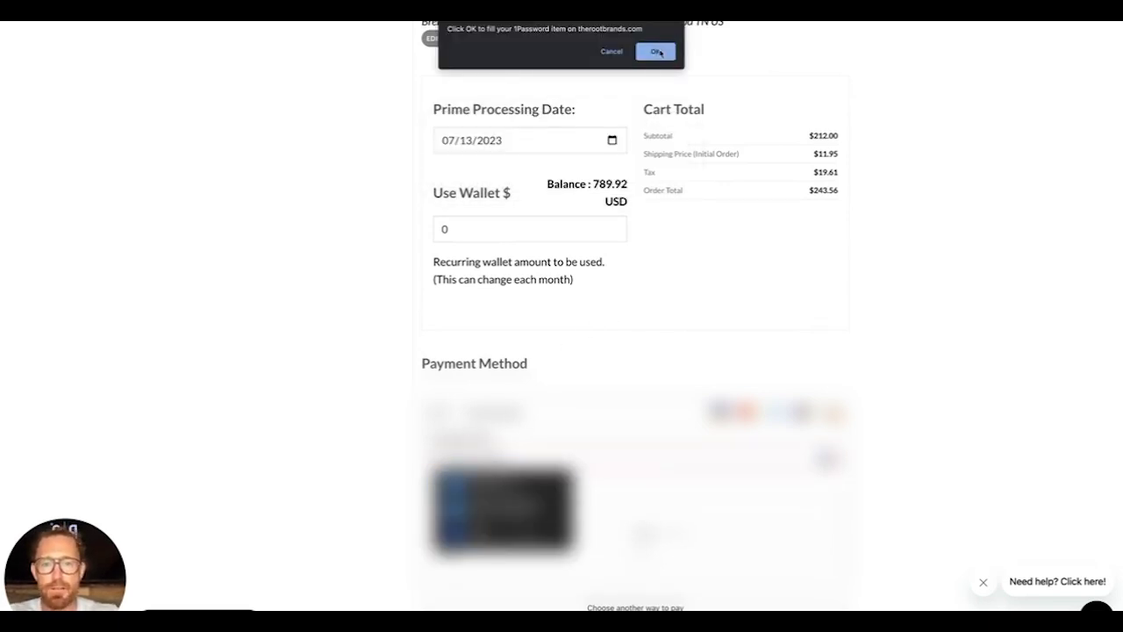
left_click(660, 52)
scroll(870, 293, "down", 3)
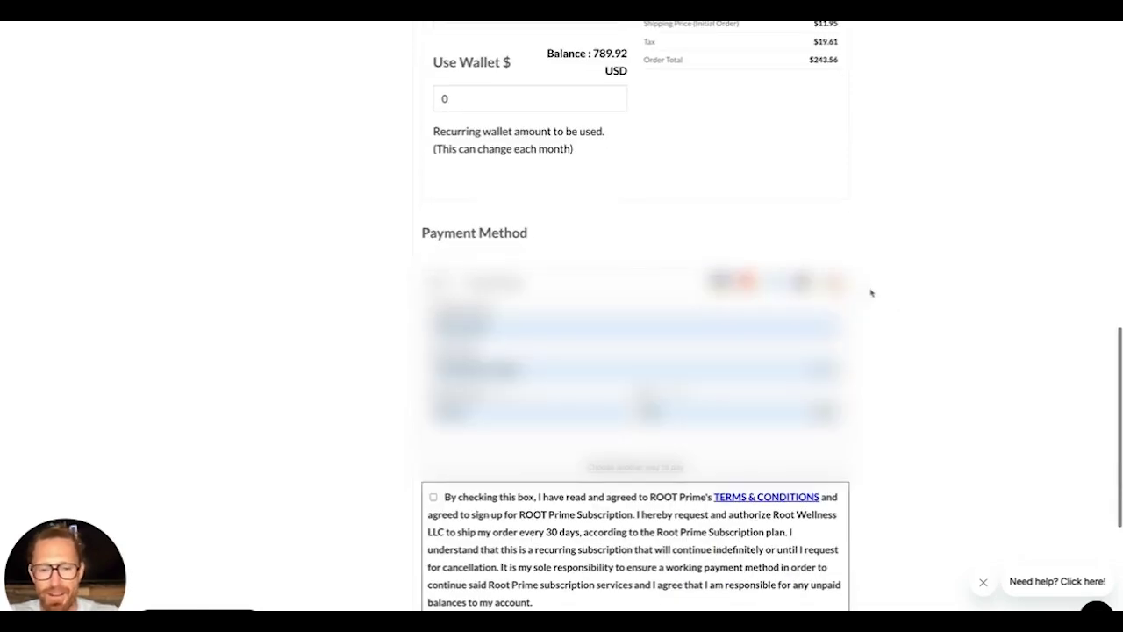
scroll(870, 294, "down", 3)
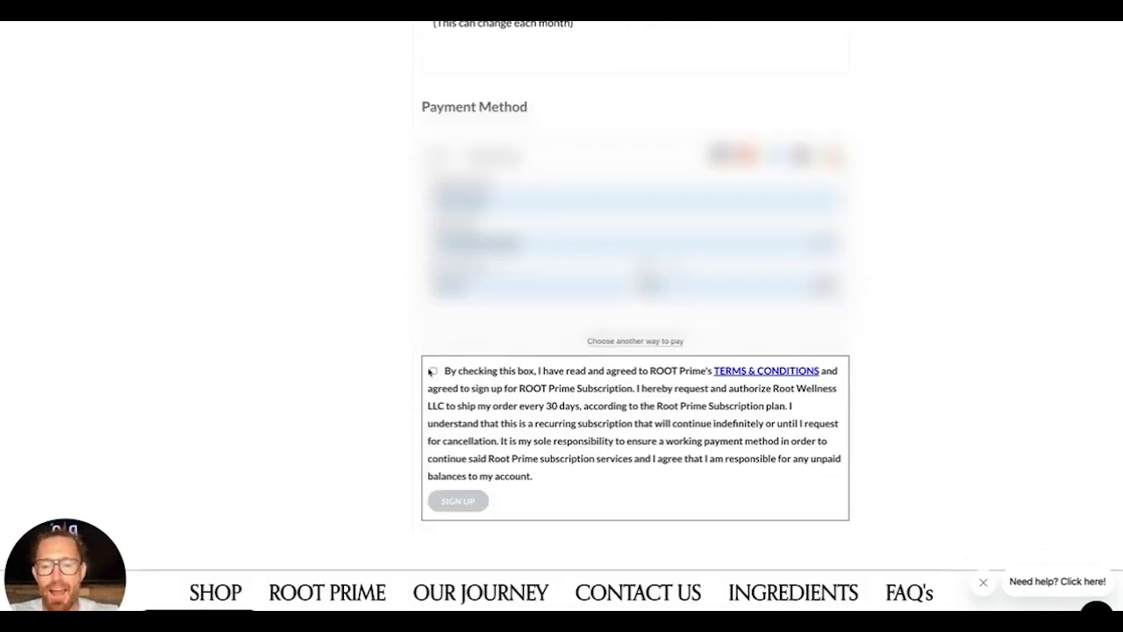
scroll(428, 372, "up", 10)
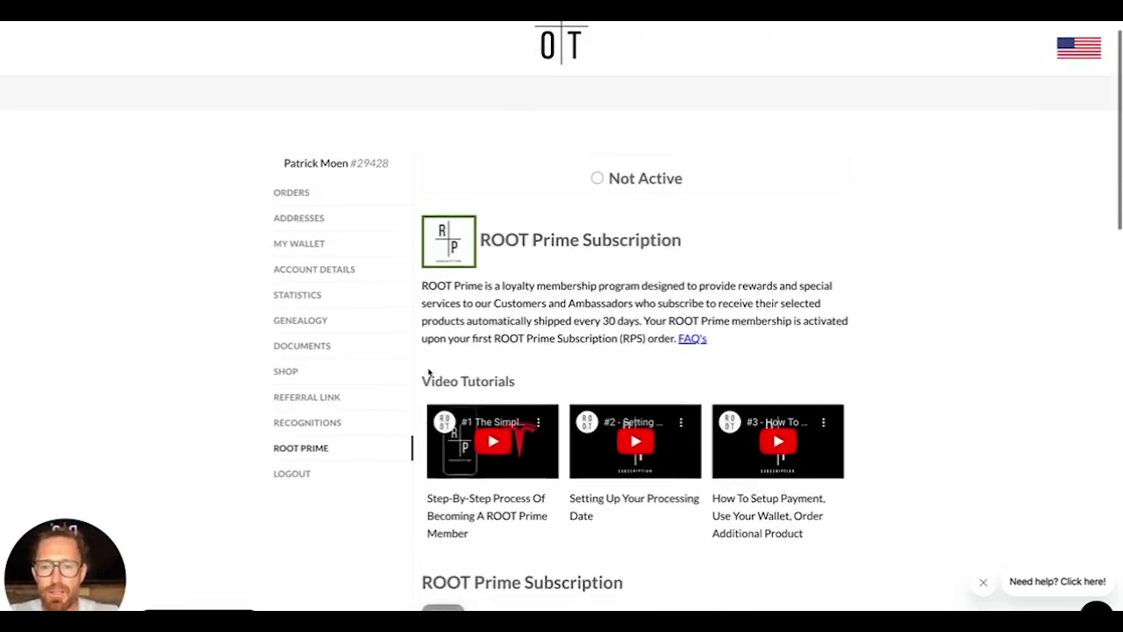
- Agree to the ROOT Prime terms and conditions and submit the Sign Up
scroll(432, 369, "down", 5)
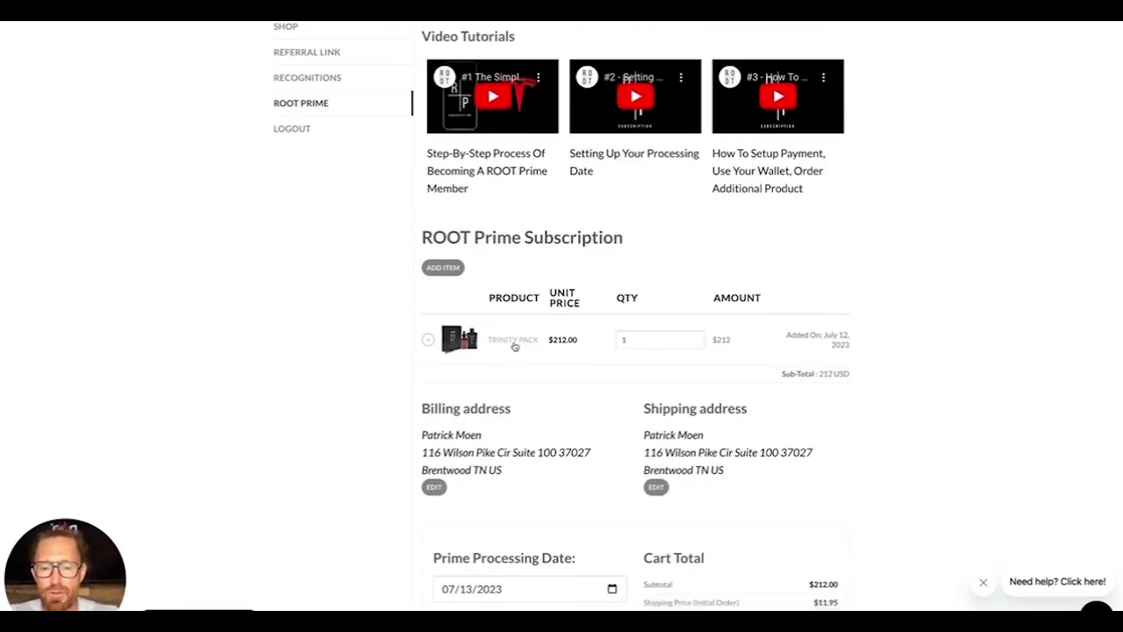
scroll(515, 345, "down", 10)
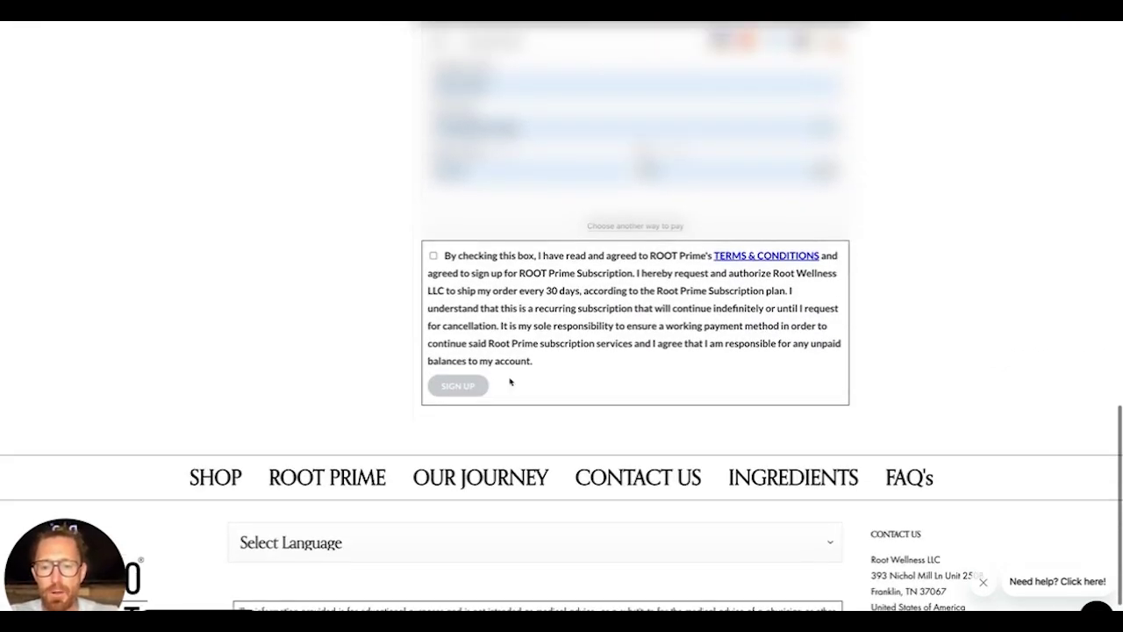
left_click(432, 255)
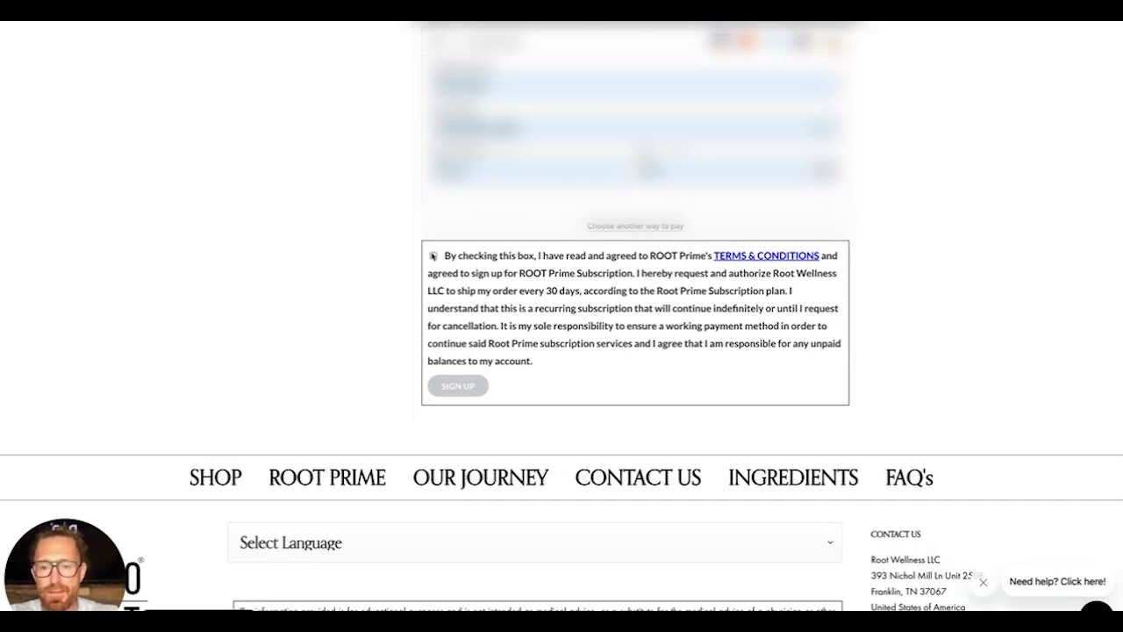
left_click(458, 385)
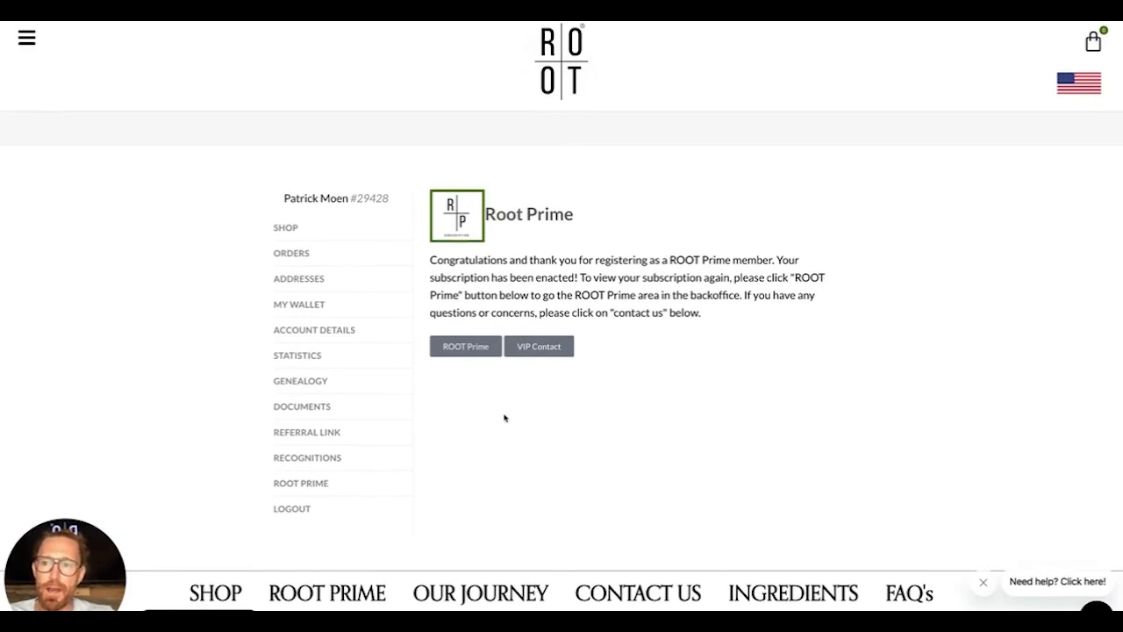
- Review the Active subscription: Trinity Pack, 07/13/2023 processing date and card payment
left_click(465, 347)
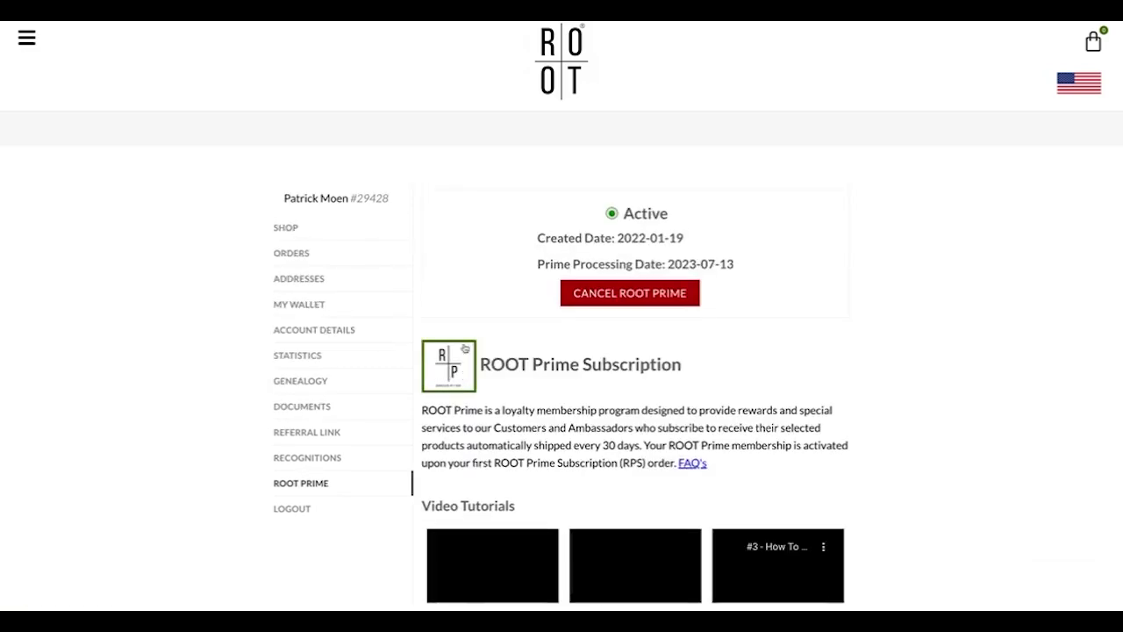
scroll(936, 276, "down", 5)
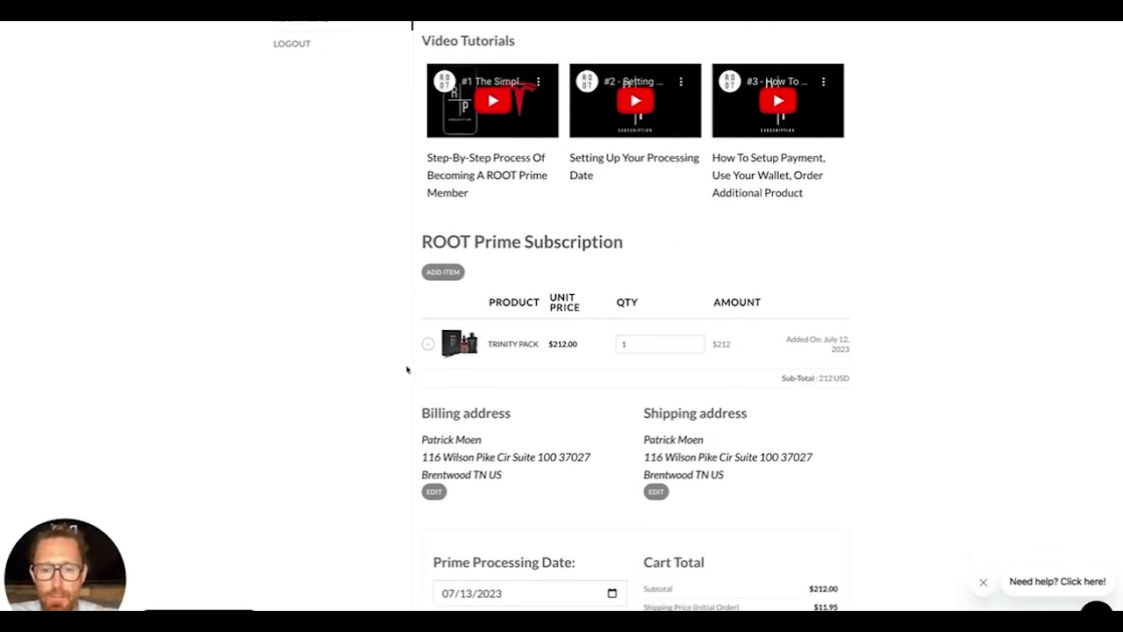
scroll(942, 161, "down", 2)
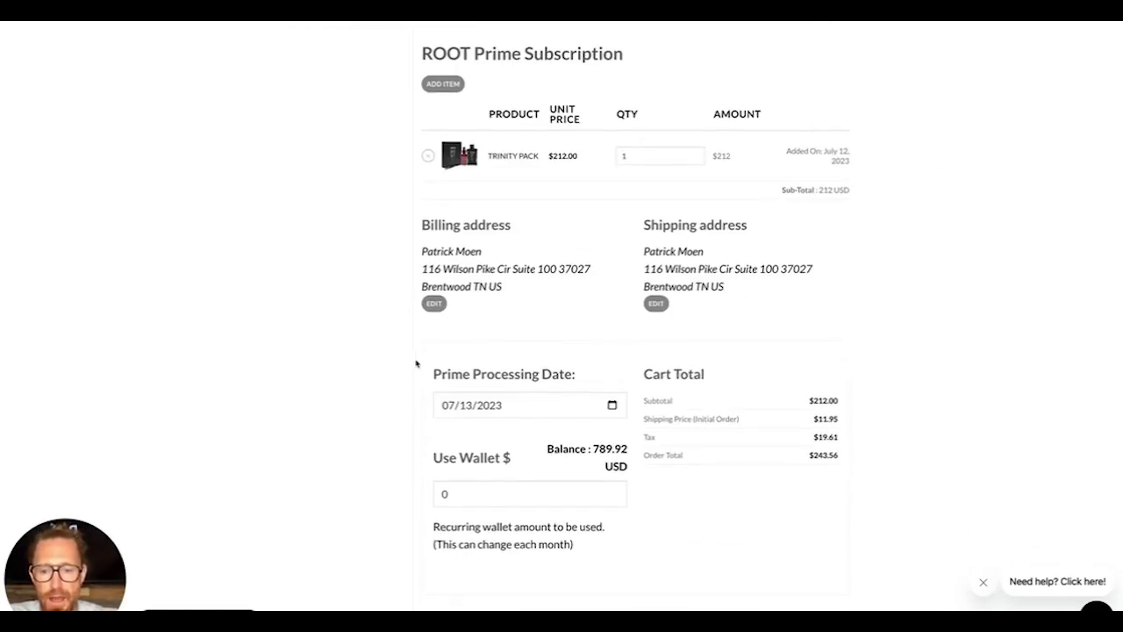
scroll(655, 397, "down", 2)
scroll(653, 397, "down", 2)
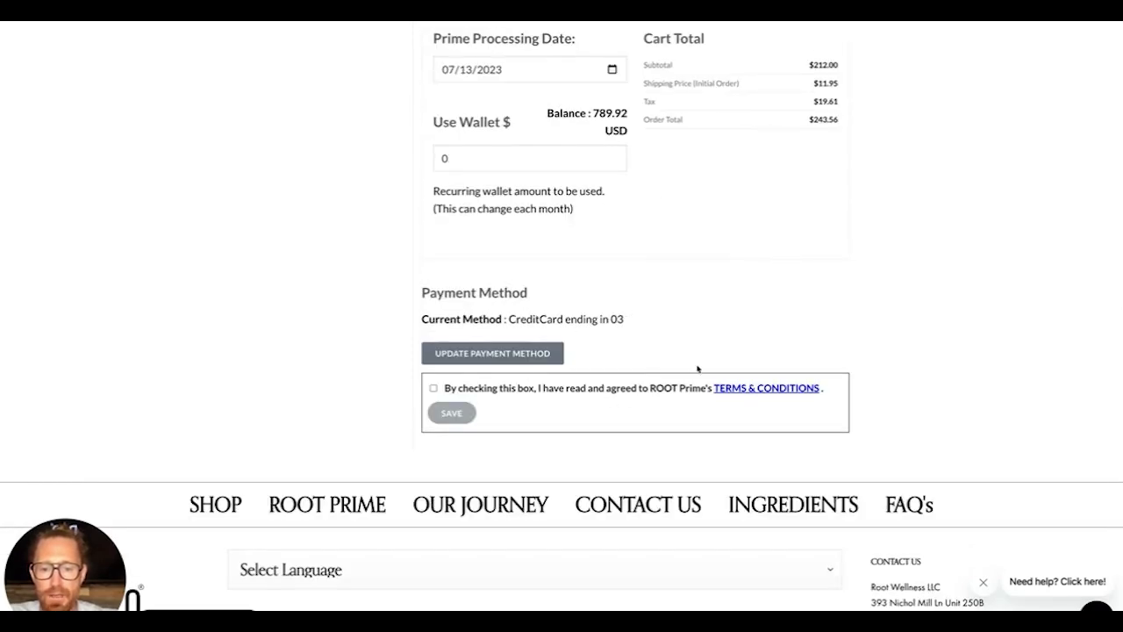
scroll(698, 368, "up", 6)
scroll(698, 369, "up", 1)
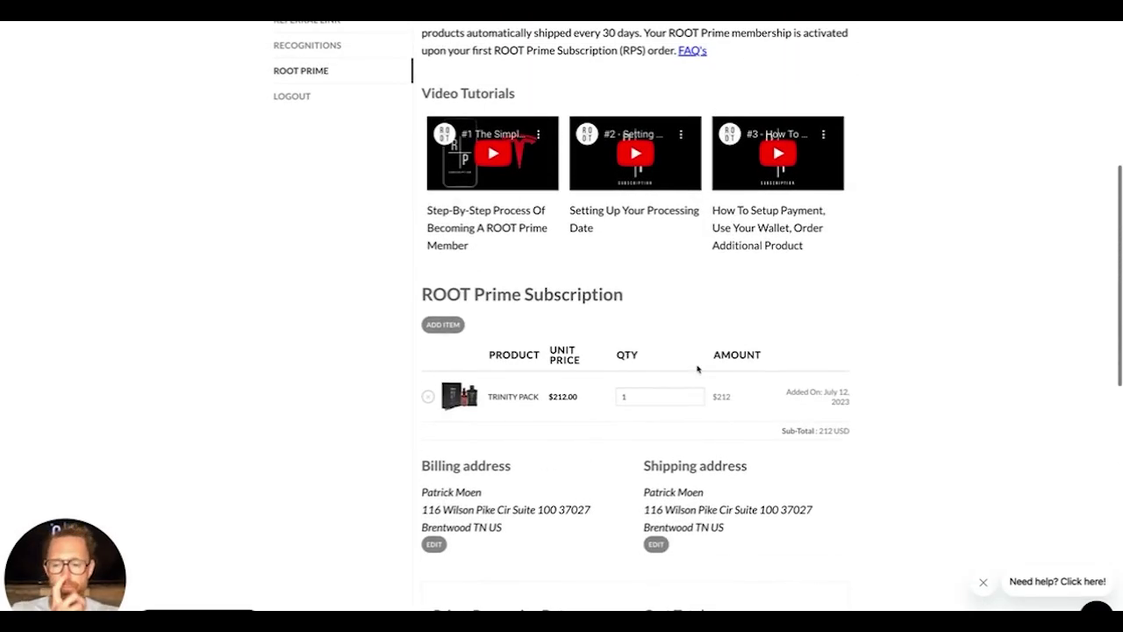